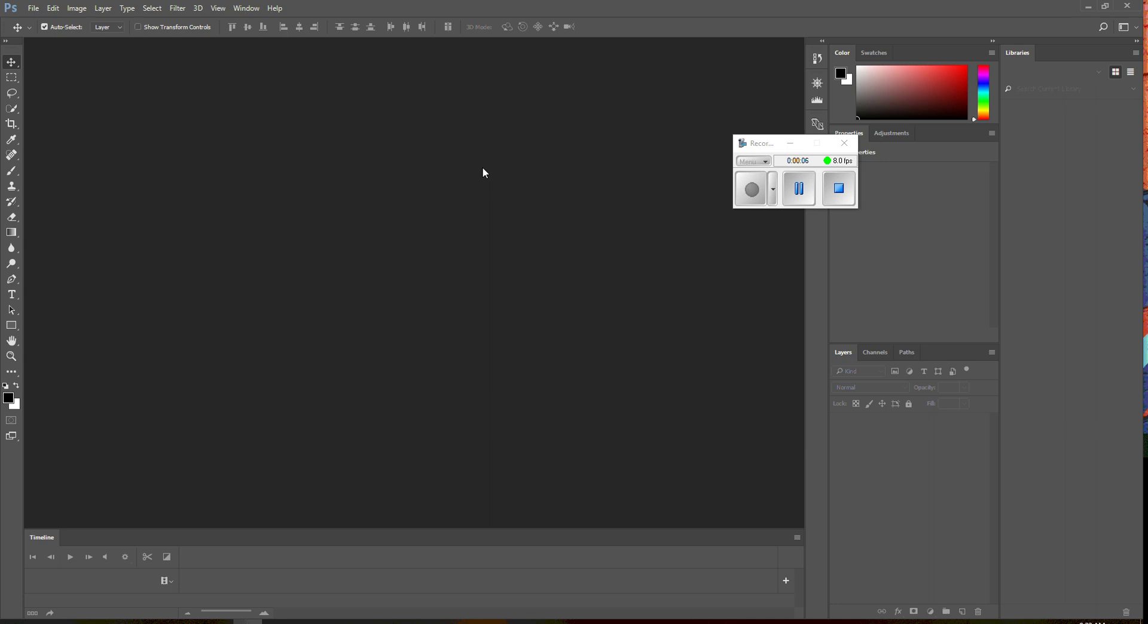
# Open the File menu to start a new Photoshop document
pyautogui.click(34, 8)
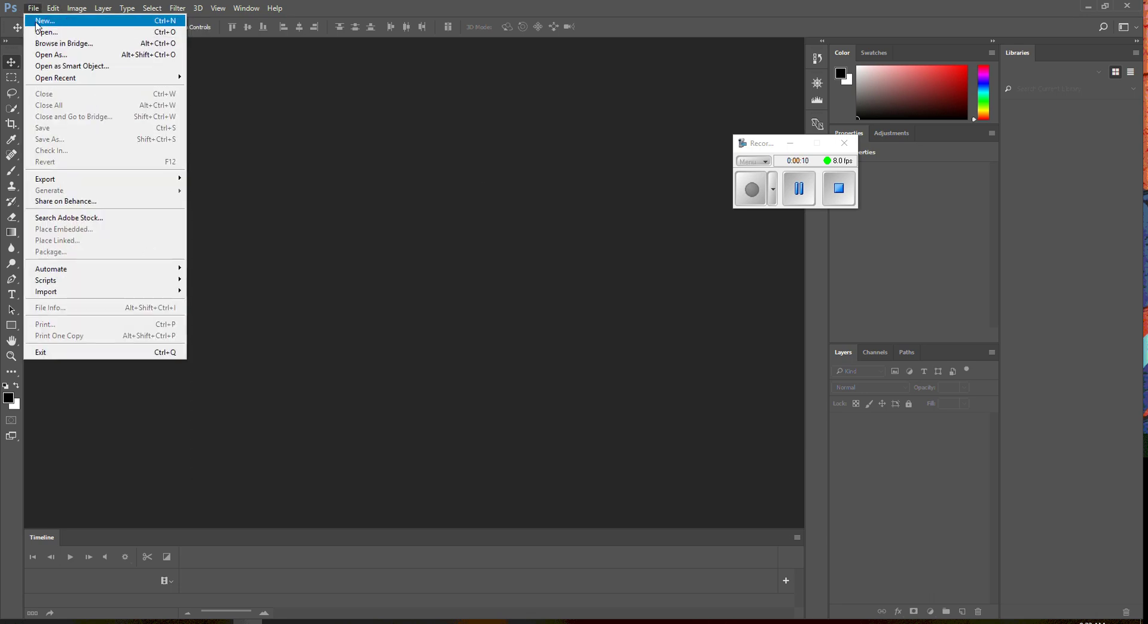
# Create a new 11 × 8.5 inch document at 480 pixels per inch
pyautogui.click(37, 24)
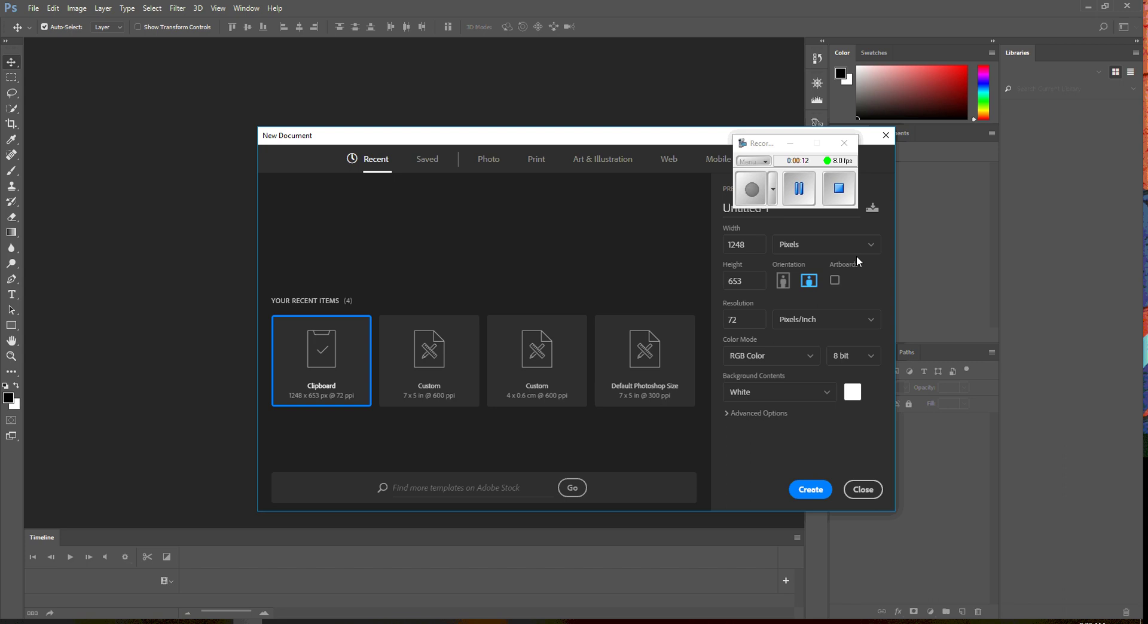
pyautogui.click(799, 250)
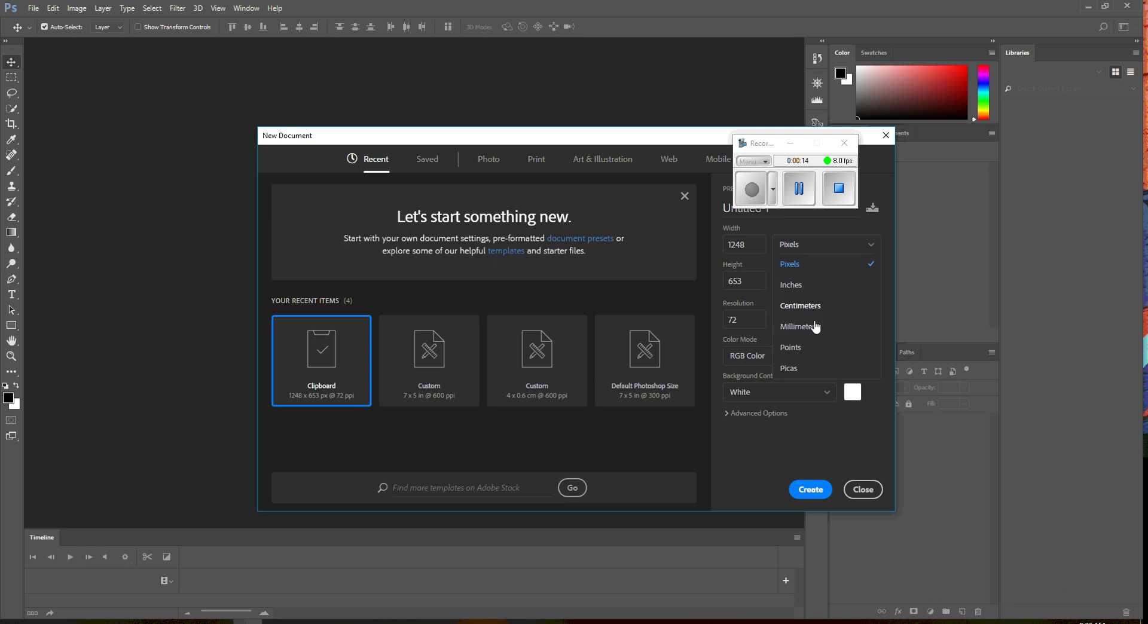
pyautogui.click(802, 283)
pyautogui.moveTo(761, 250); pyautogui.dragTo(729, 250)
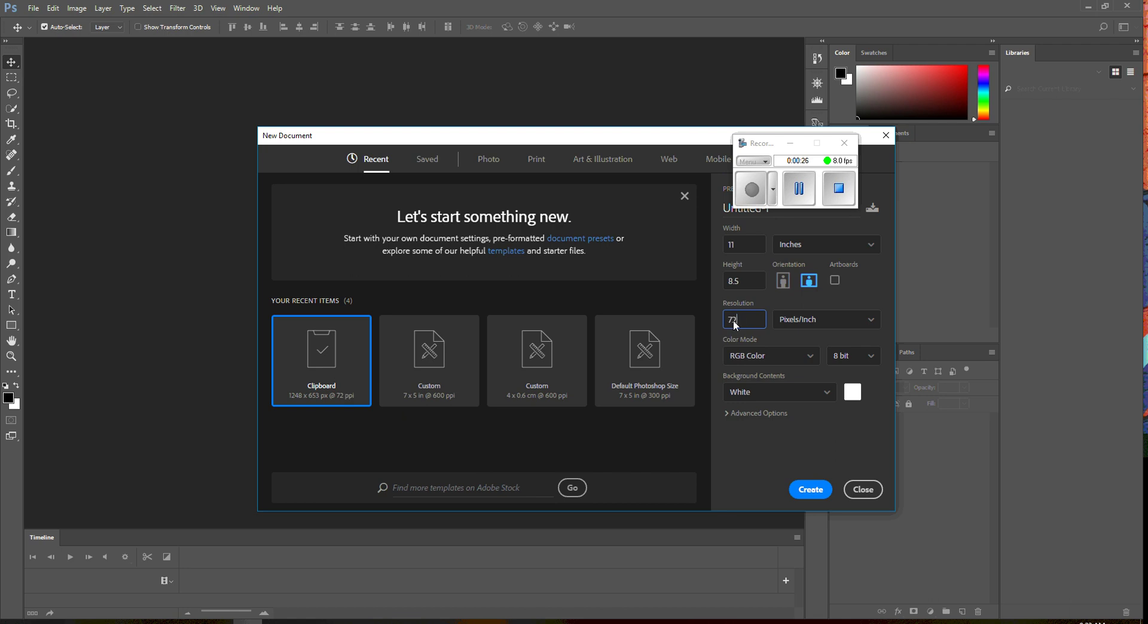
pyautogui.moveTo(735, 325); pyautogui.dragTo(728, 318)
pyautogui.click(811, 489)
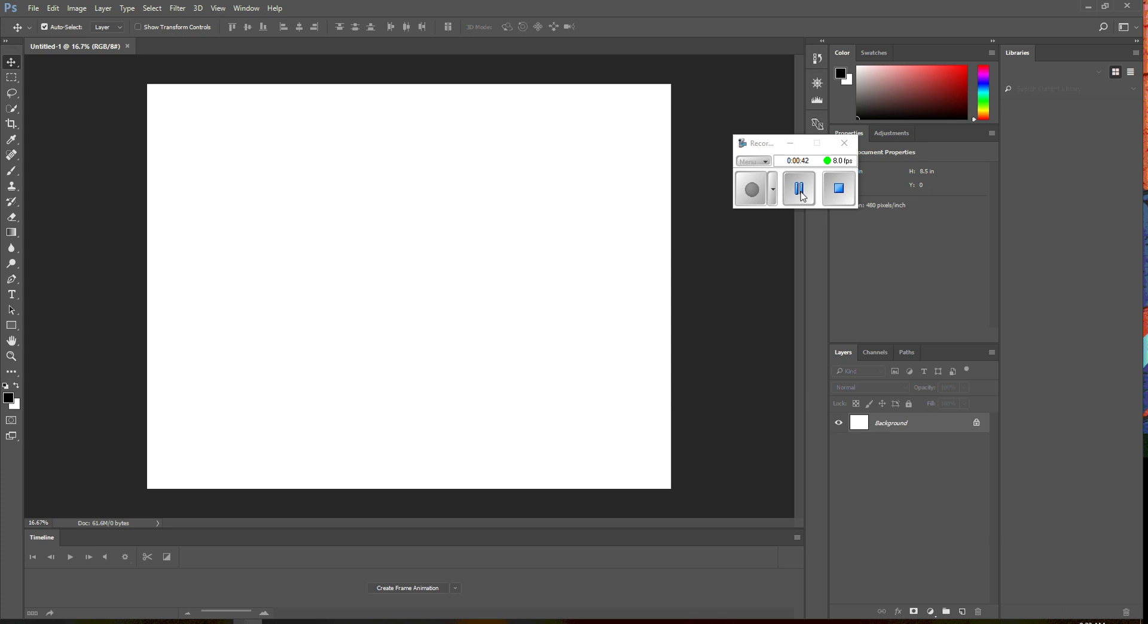
# Choose File > Place Embedded… to browse the Photos (3) folder in Downloads
pyautogui.click(800, 190)
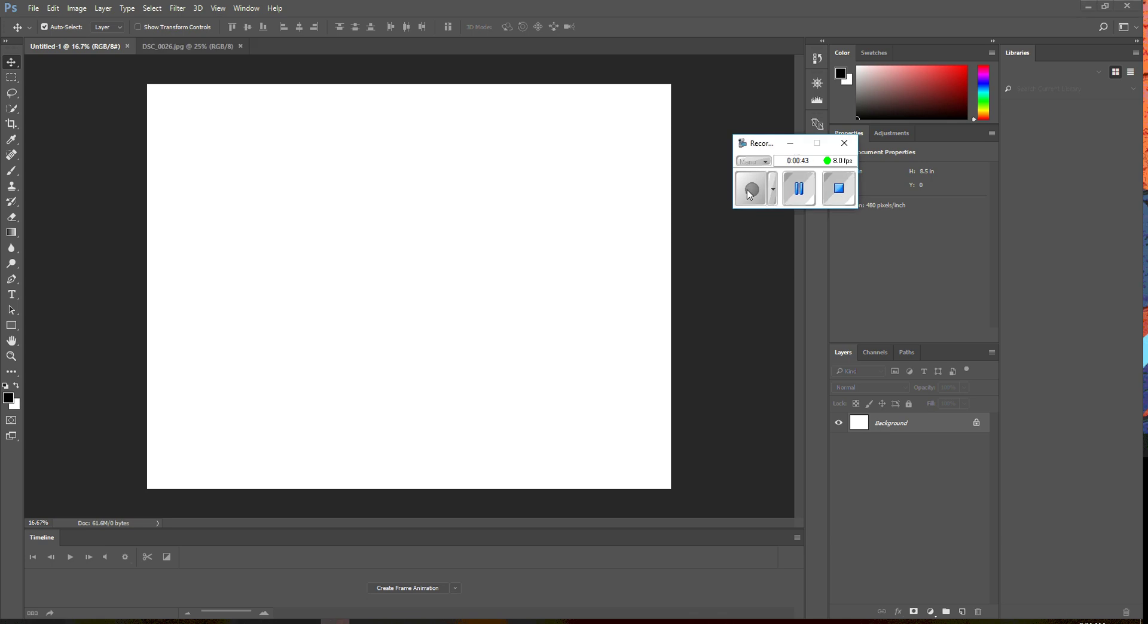
pyautogui.click(33, 7)
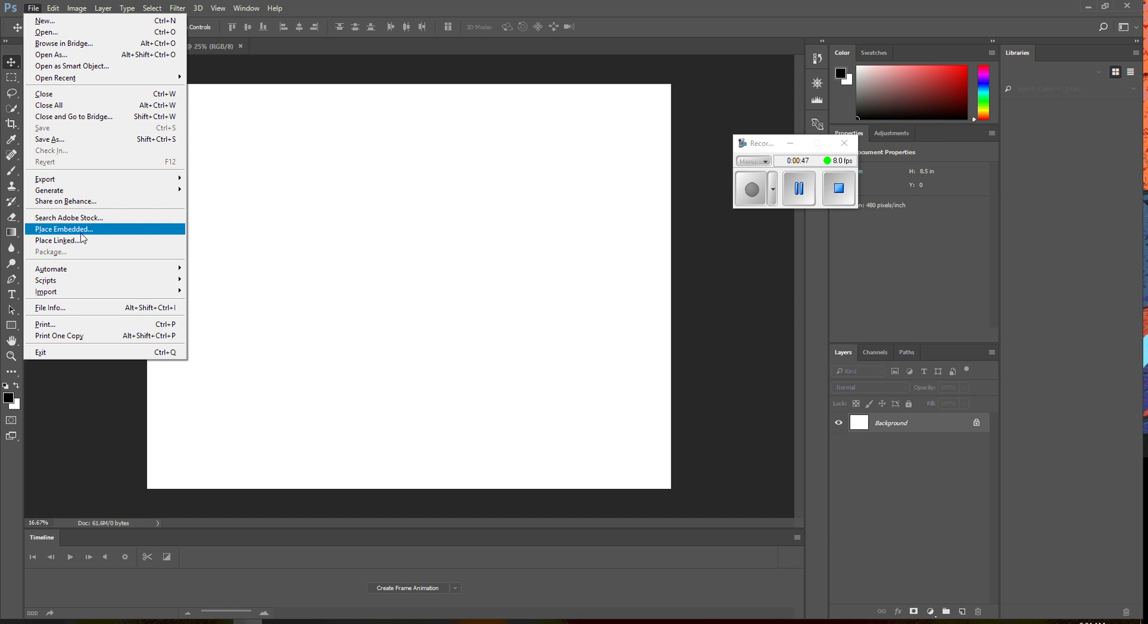
pyautogui.click(77, 8)
pyautogui.click(33, 7)
pyautogui.click(71, 231)
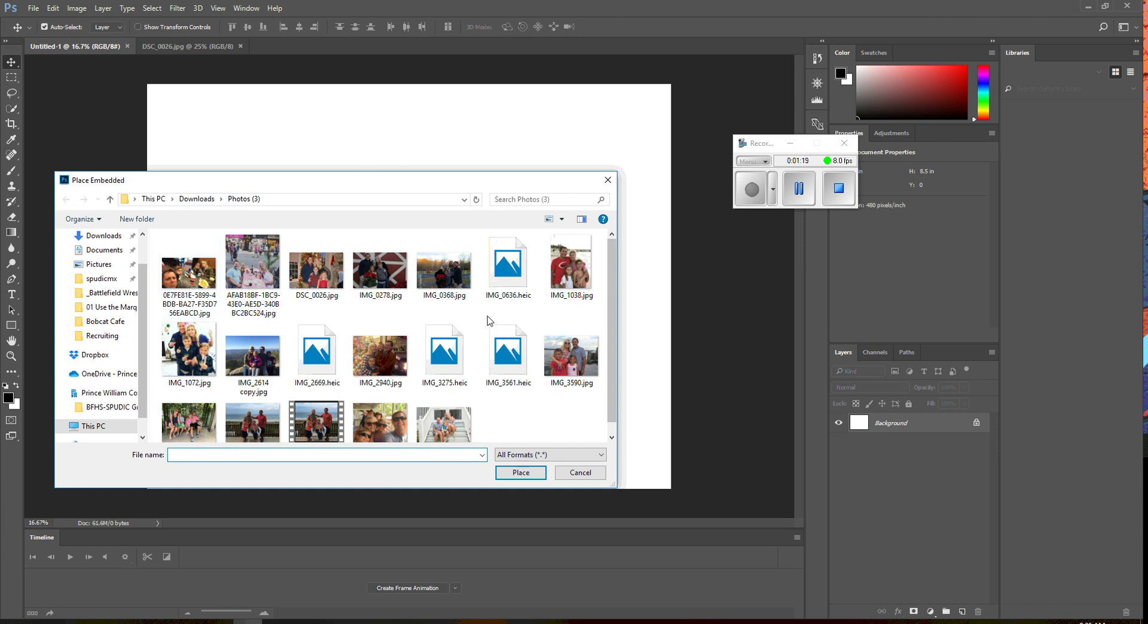
# Embed IMG_0278.jpg, scale it down, and move it into the lower-right corner
pyautogui.doubleClick(381, 271)
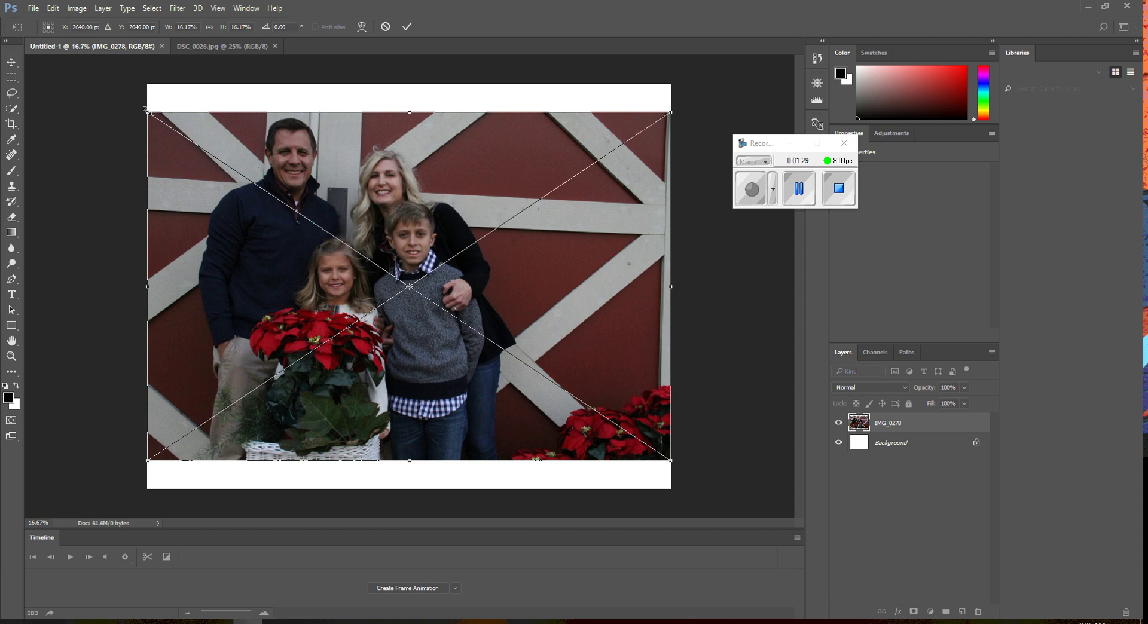
pyautogui.moveTo(147, 112); pyautogui.dragTo(413, 254)
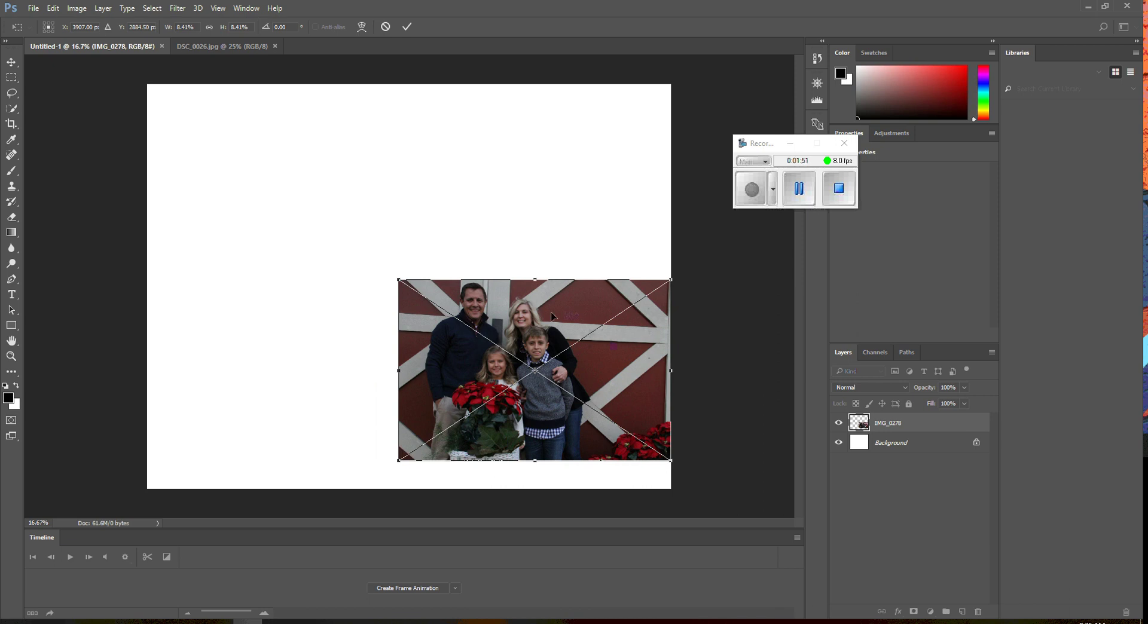
pyautogui.press('Return')
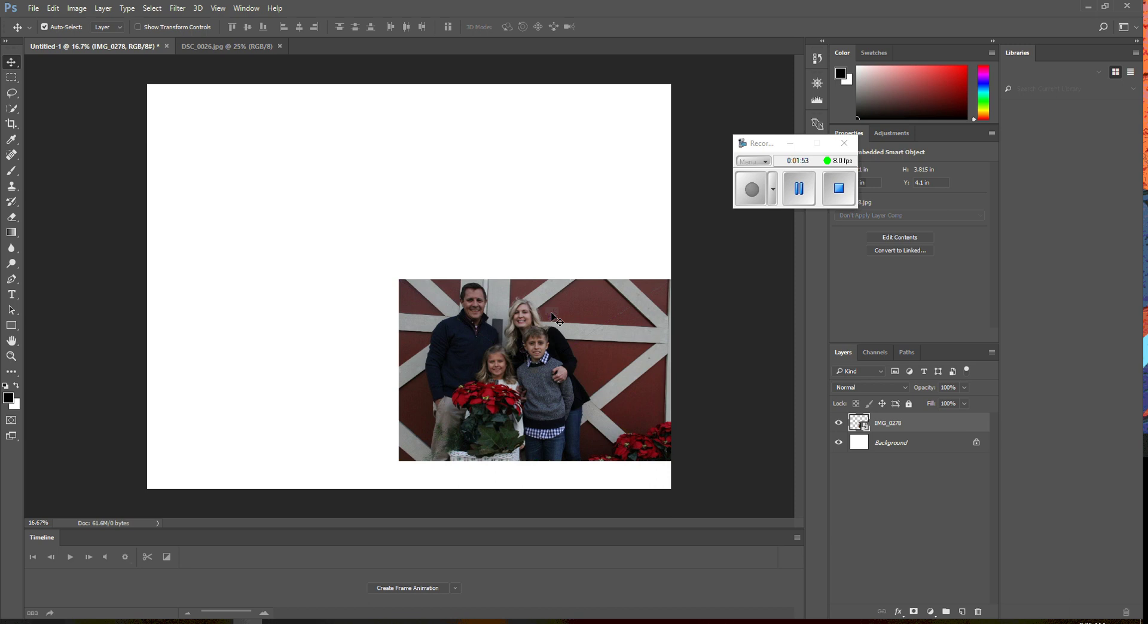
pyautogui.moveTo(555, 311); pyautogui.dragTo(636, 333)
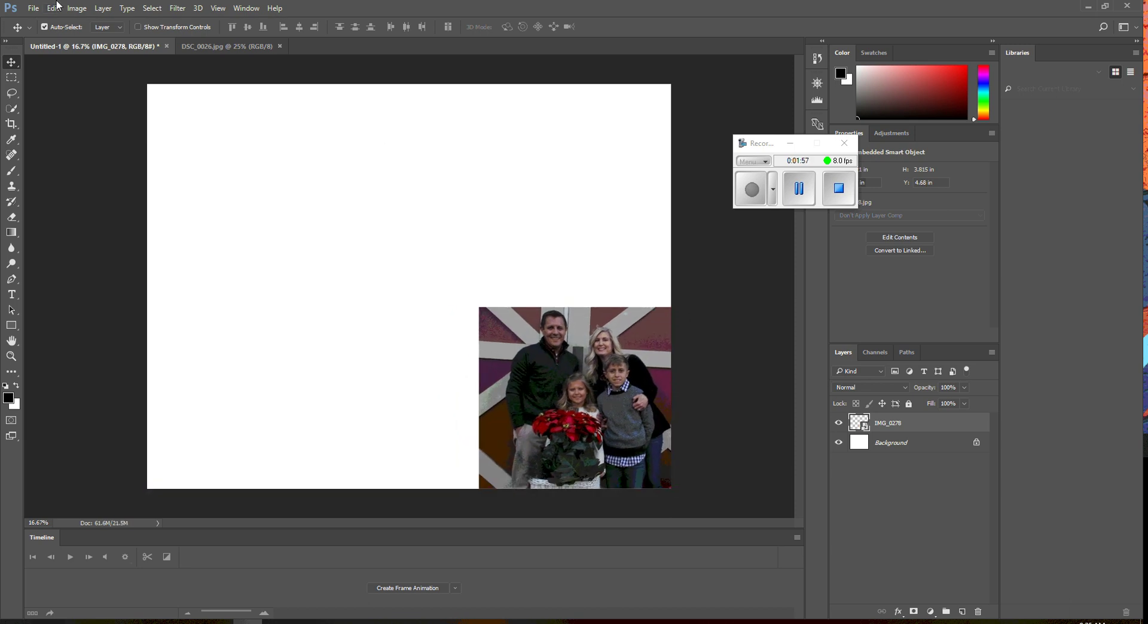
# Place IMG_2614 copy.jpg, shrink it, and position it in the top-left corner
pyautogui.click(32, 9)
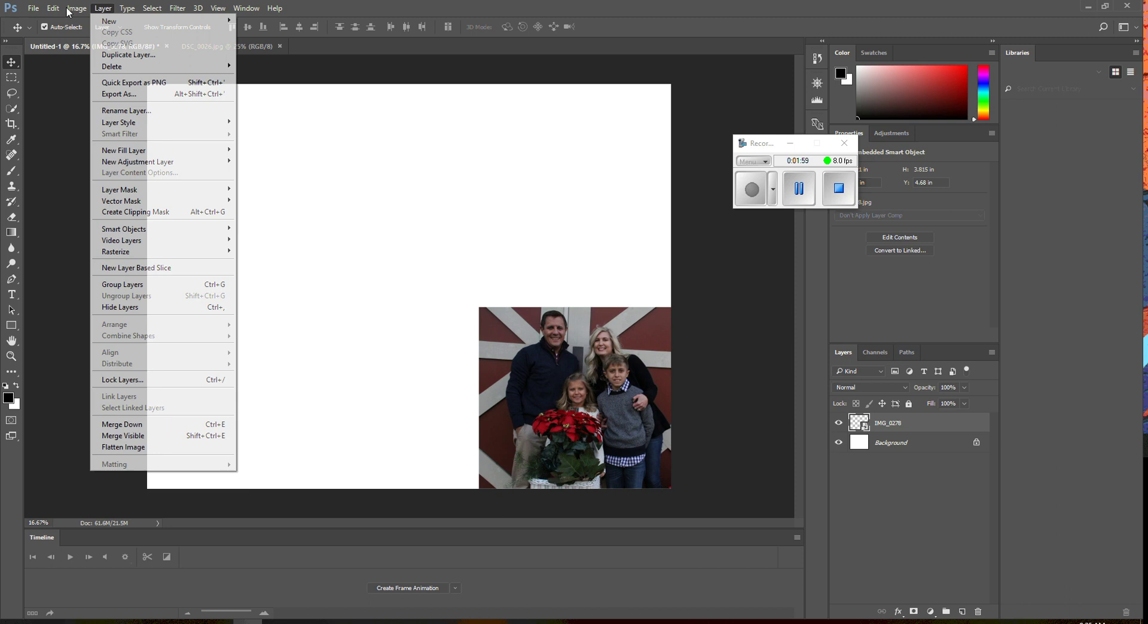
pyautogui.click(48, 231)
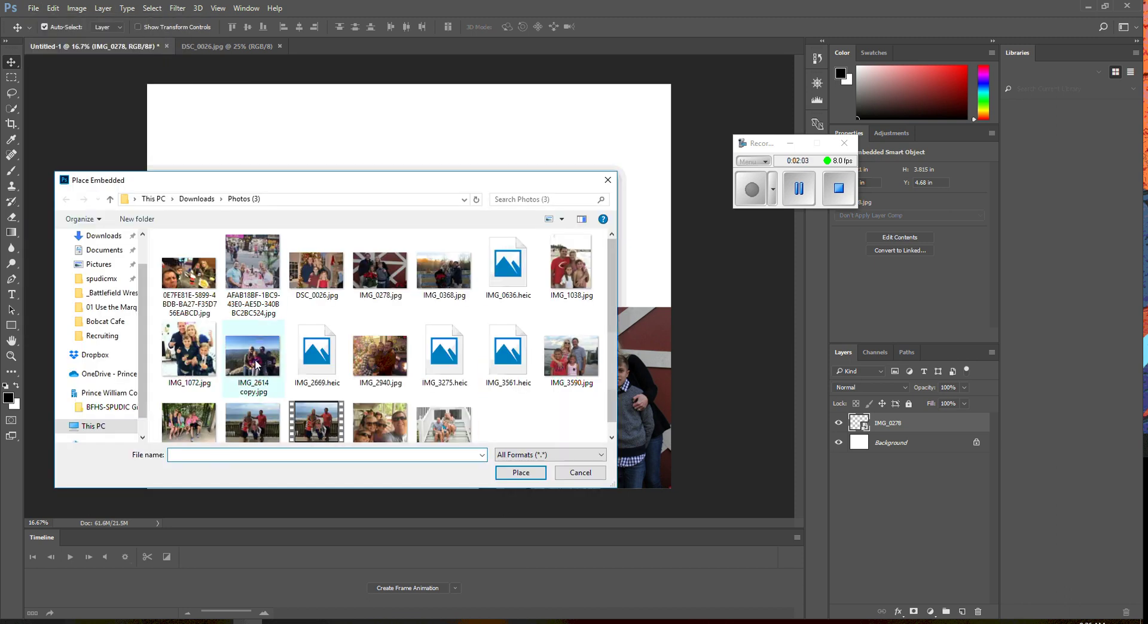
pyautogui.doubleClick(253, 358)
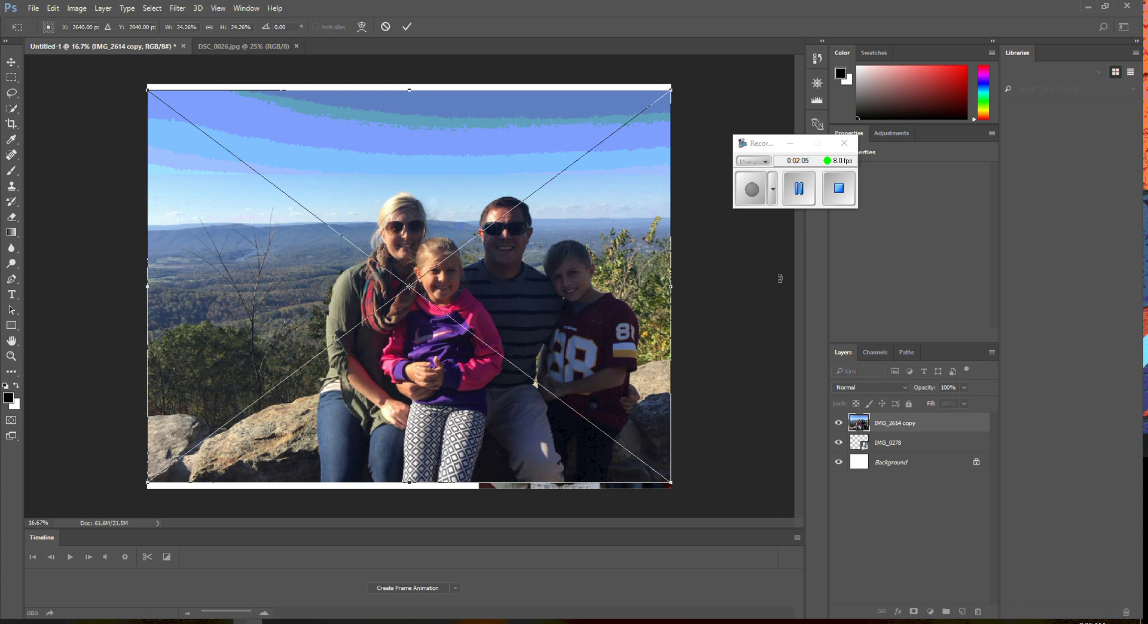
pyautogui.moveTo(671, 483); pyautogui.dragTo(400, 285)
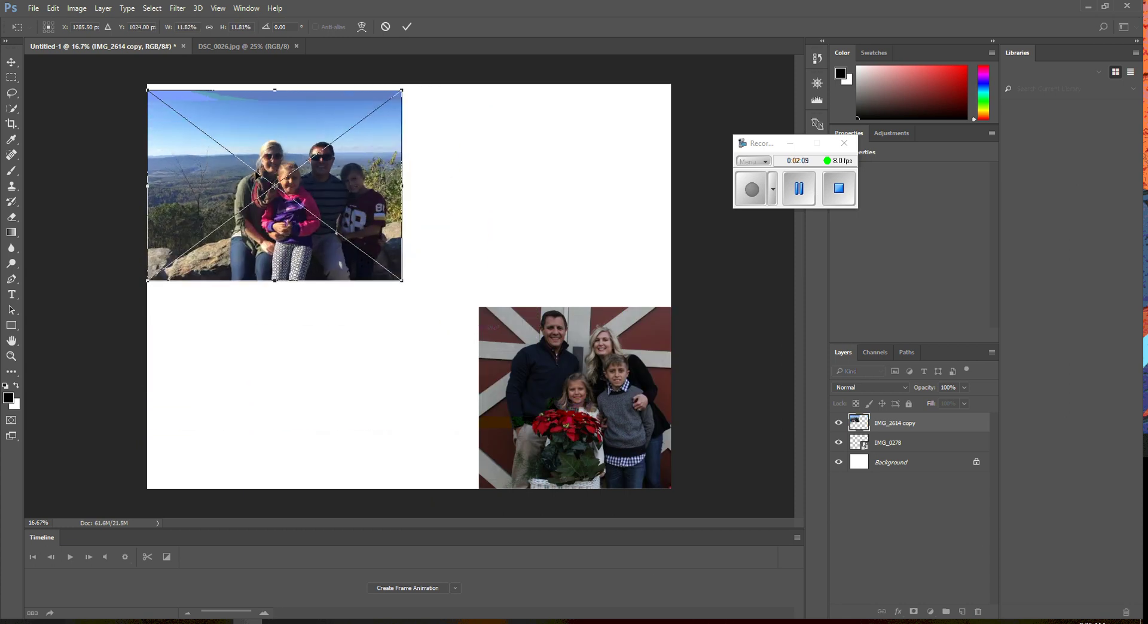
pyautogui.moveTo(276, 158); pyautogui.dragTo(227, 147)
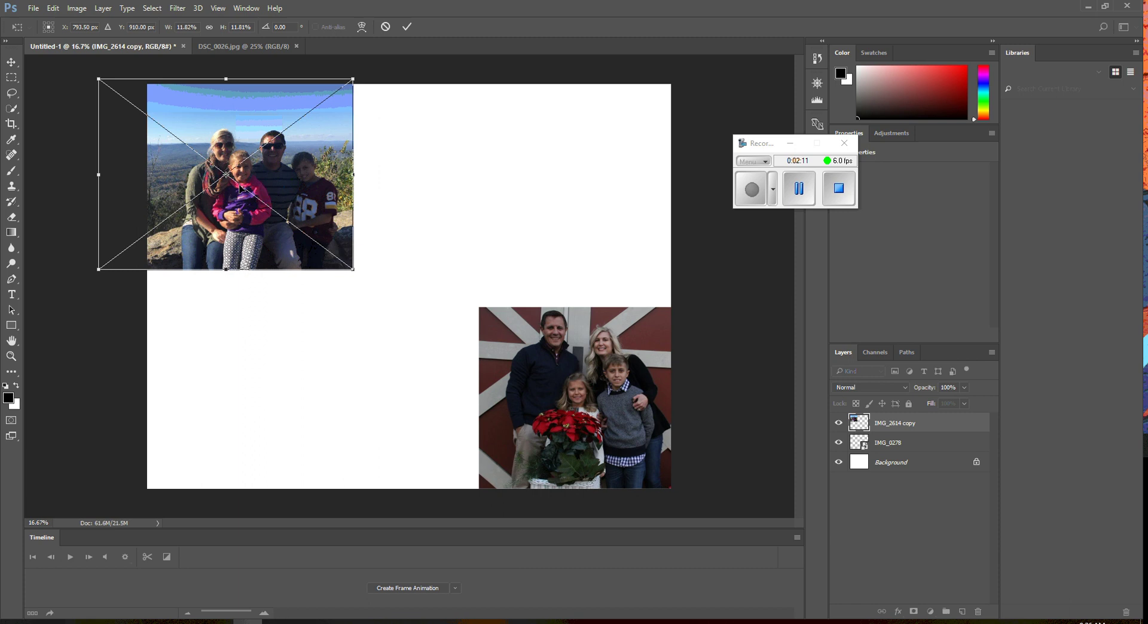
pyautogui.click(799, 189)
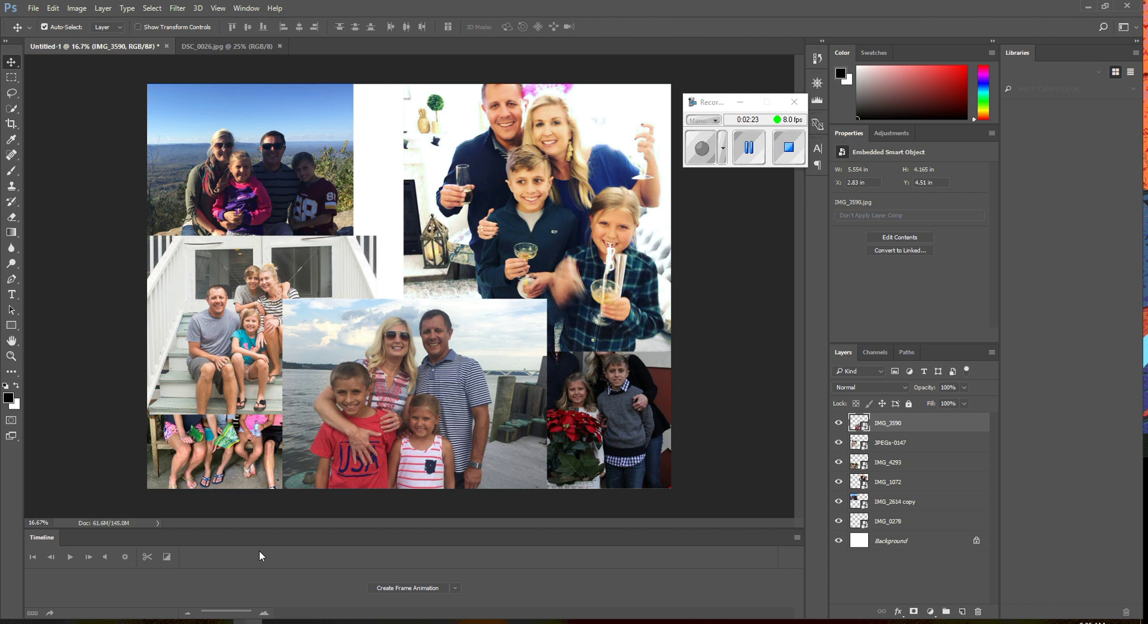
# Raise IMG_4293 to the top layer, then nudge IMG_3590 right and stack it above
pyautogui.click(218, 461)
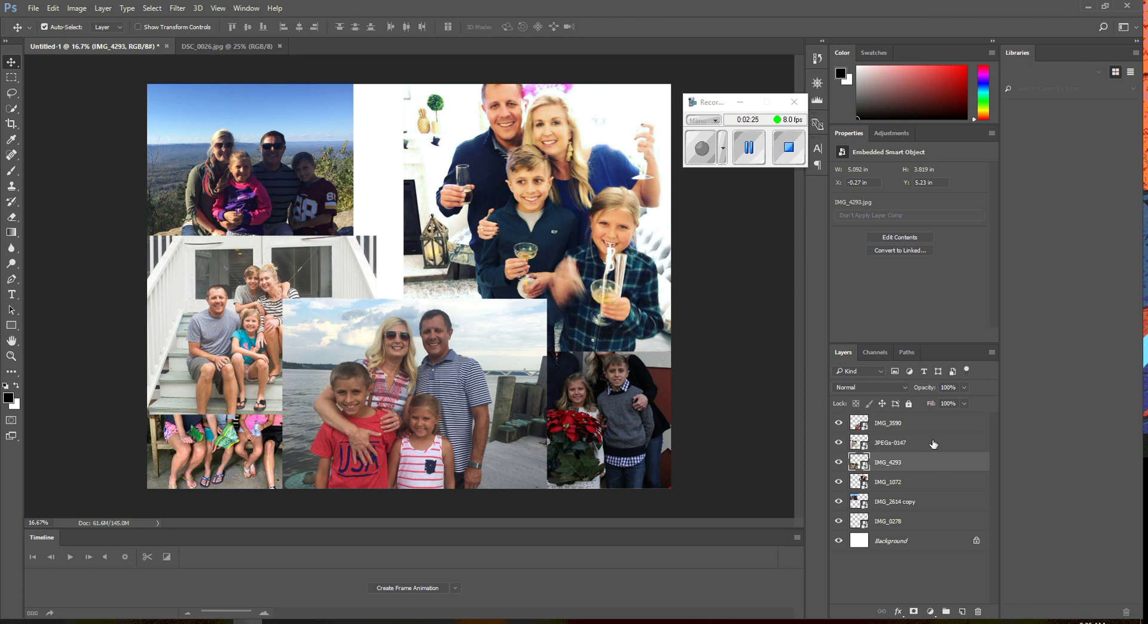
pyautogui.moveTo(936, 466); pyautogui.dragTo(937, 423)
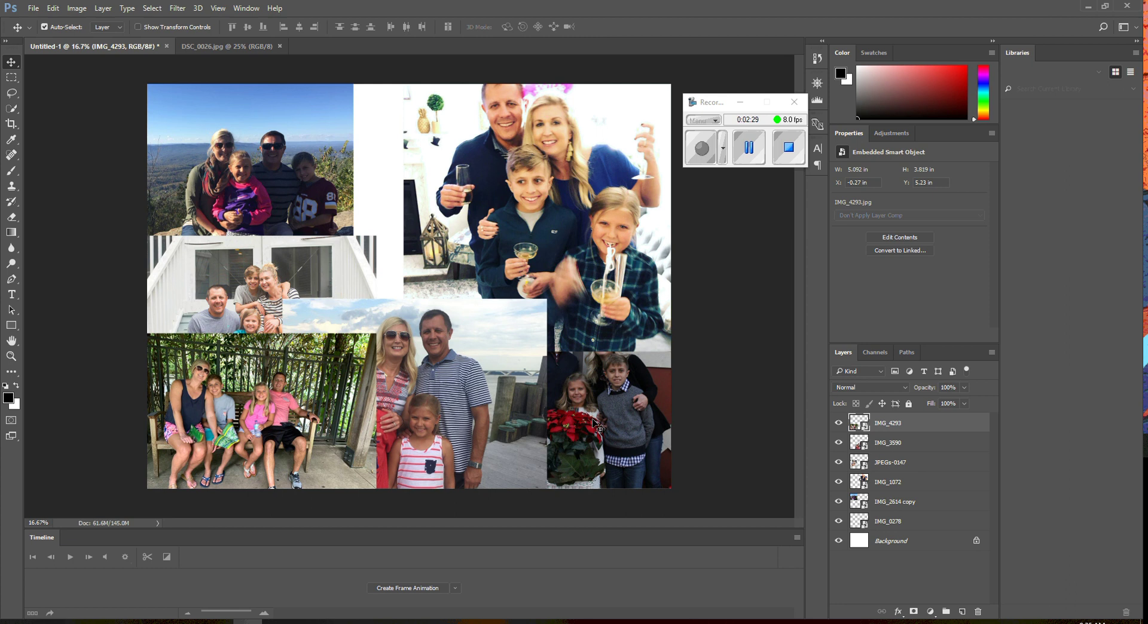
pyautogui.moveTo(491, 389); pyautogui.dragTo(514, 389)
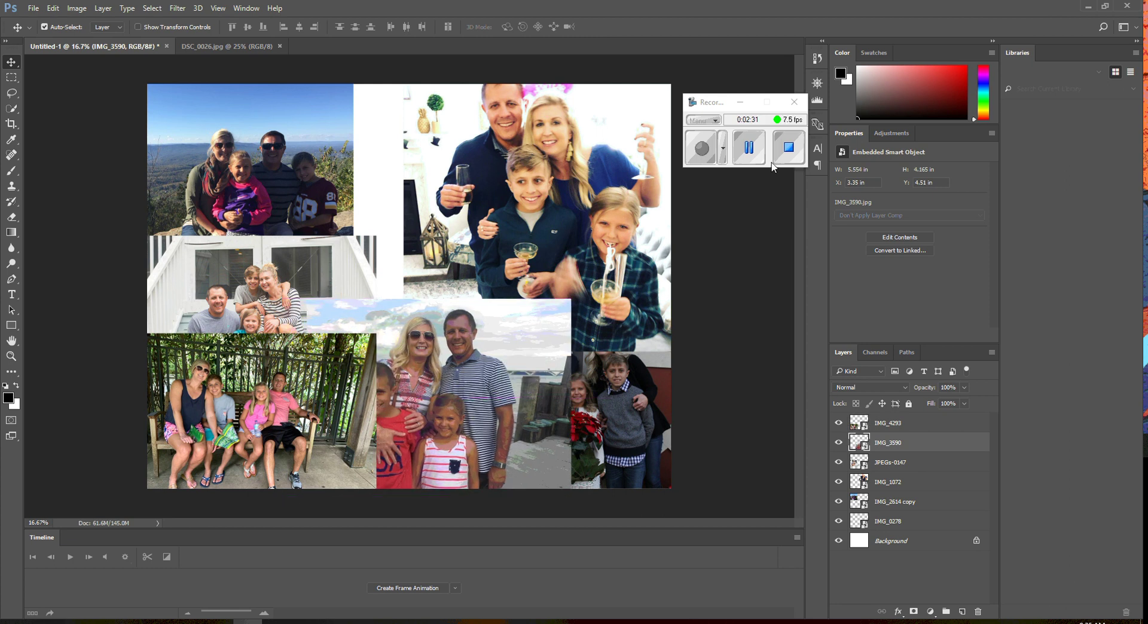
pyautogui.click(711, 154)
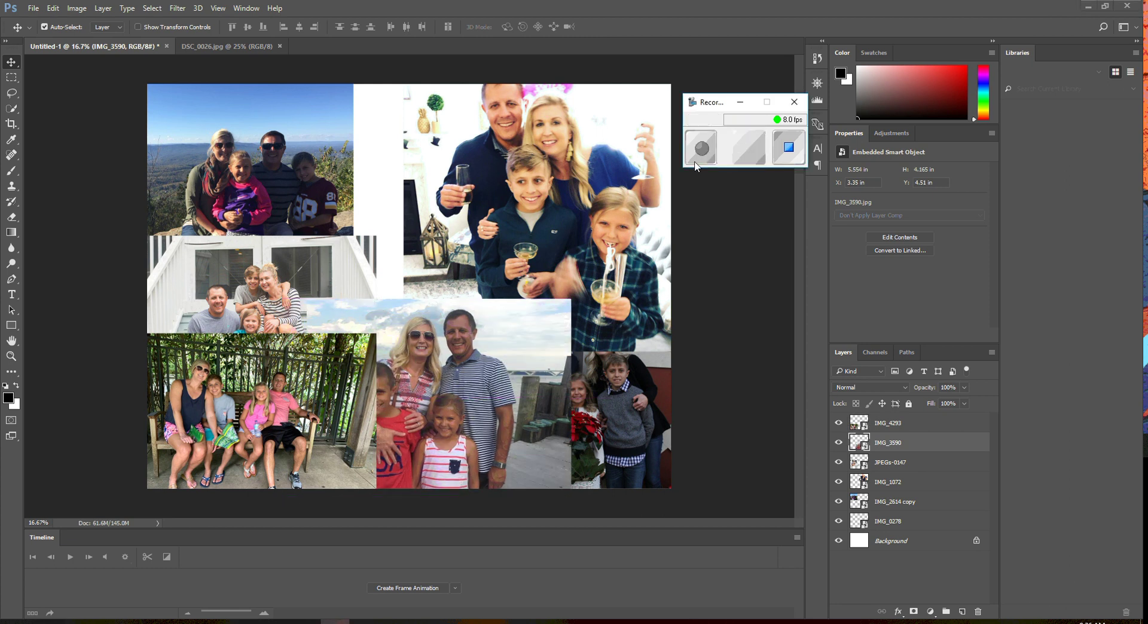
pyautogui.click(467, 385)
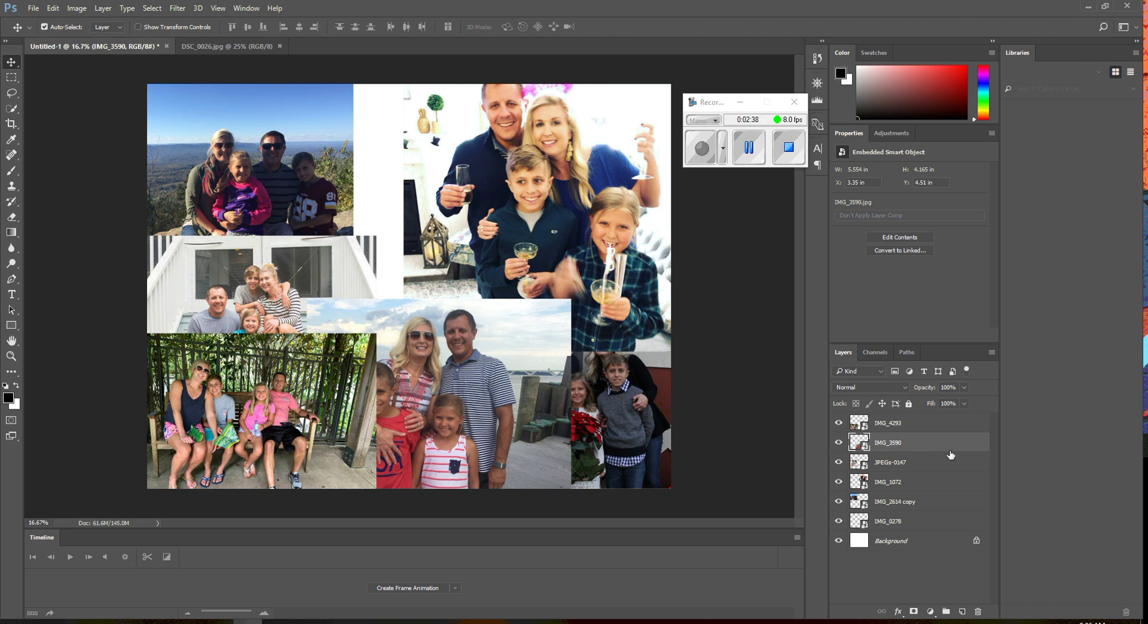
pyautogui.moveTo(939, 448); pyautogui.dragTo(939, 419)
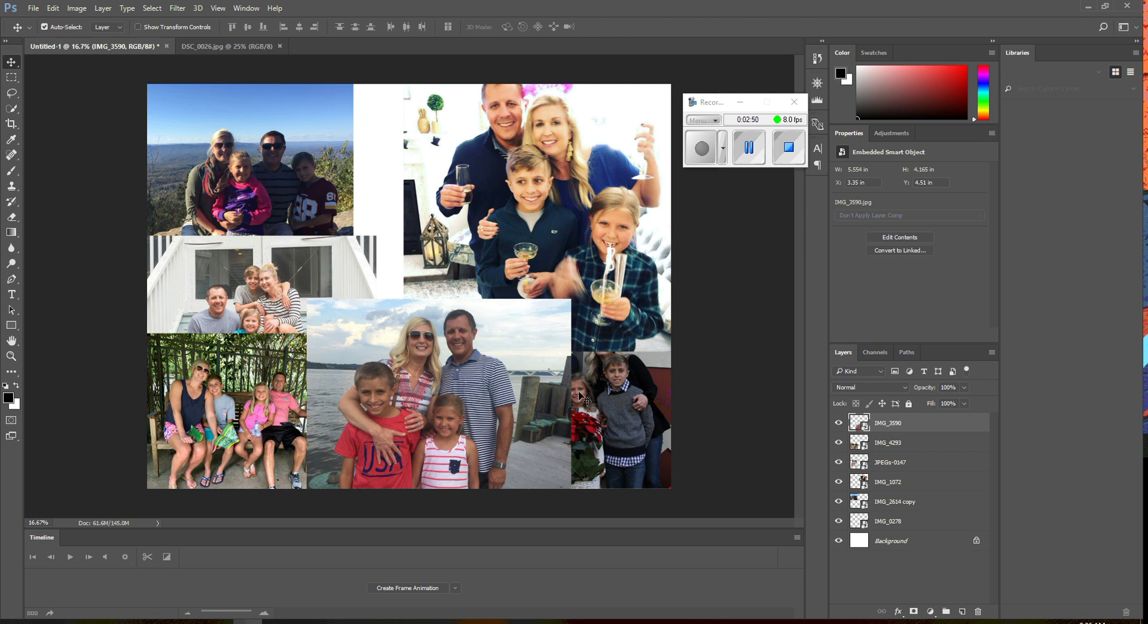
pyautogui.click(622, 424)
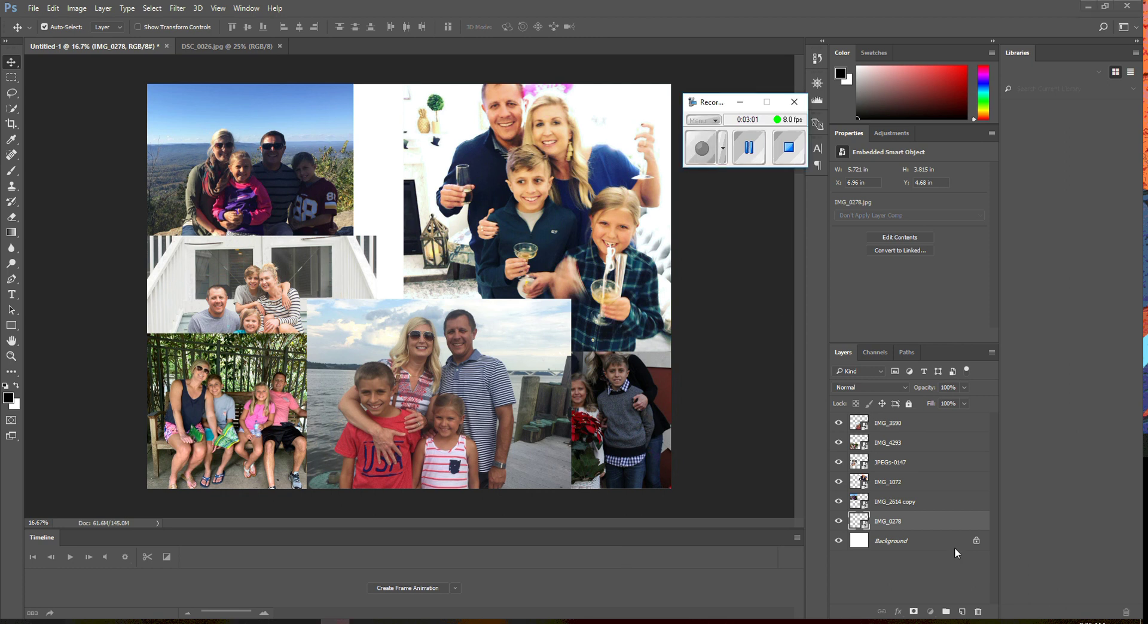
# Move IMG_0278 to the top layer and scale it to about 6.86% in the lower-right corner
pyautogui.moveTo(921, 502); pyautogui.dragTo(912, 423)
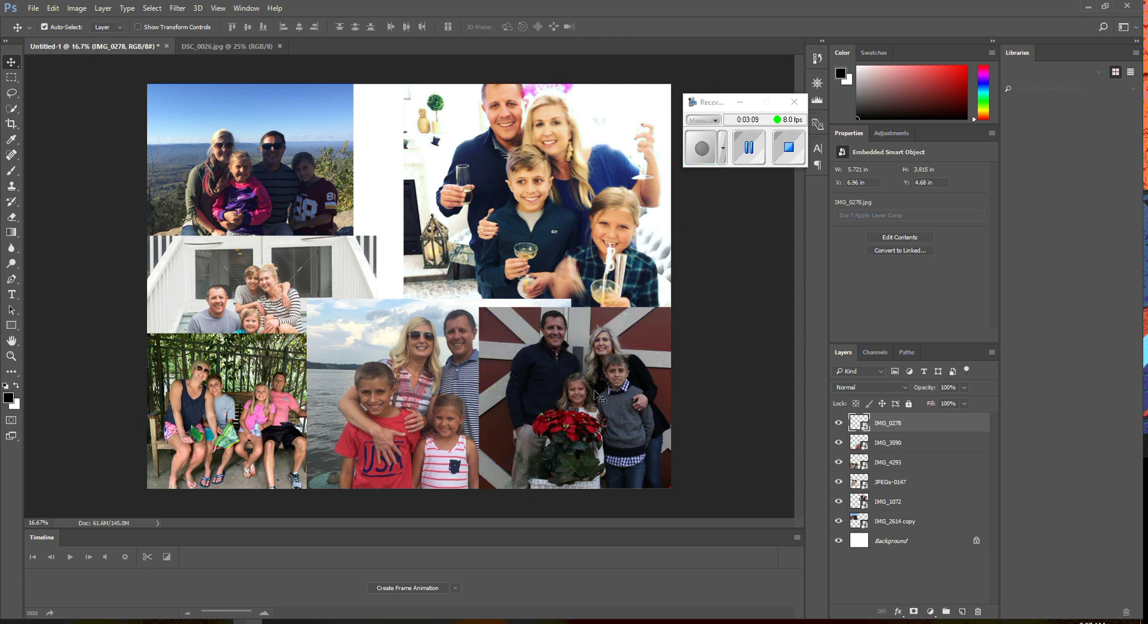
pyautogui.press('ctrl')
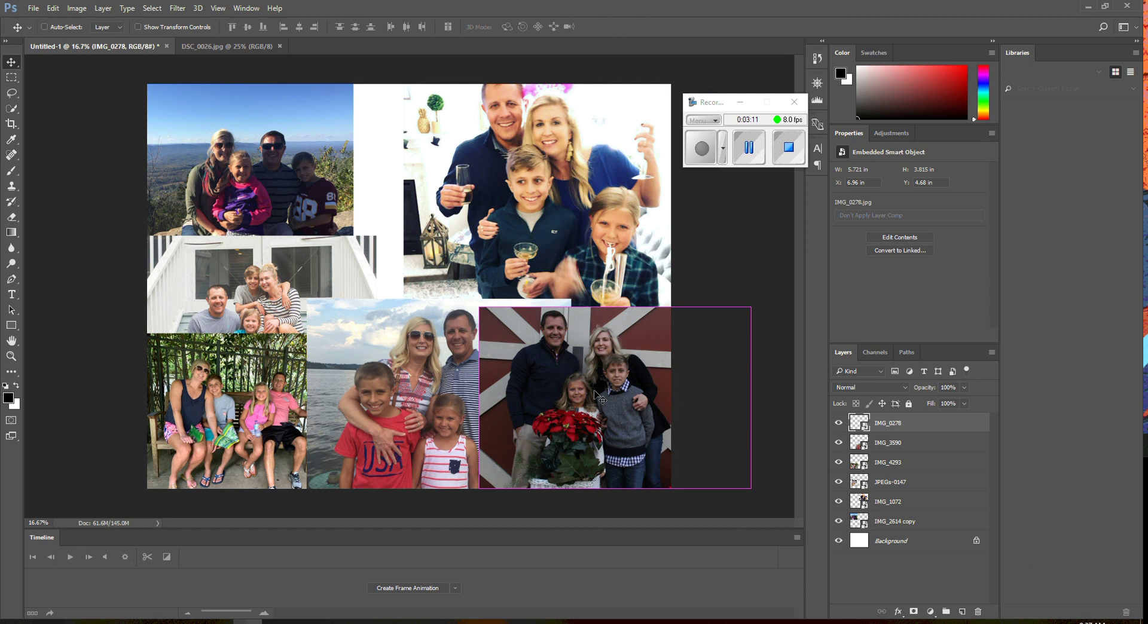
pyautogui.hotkey('ctrl', 't')
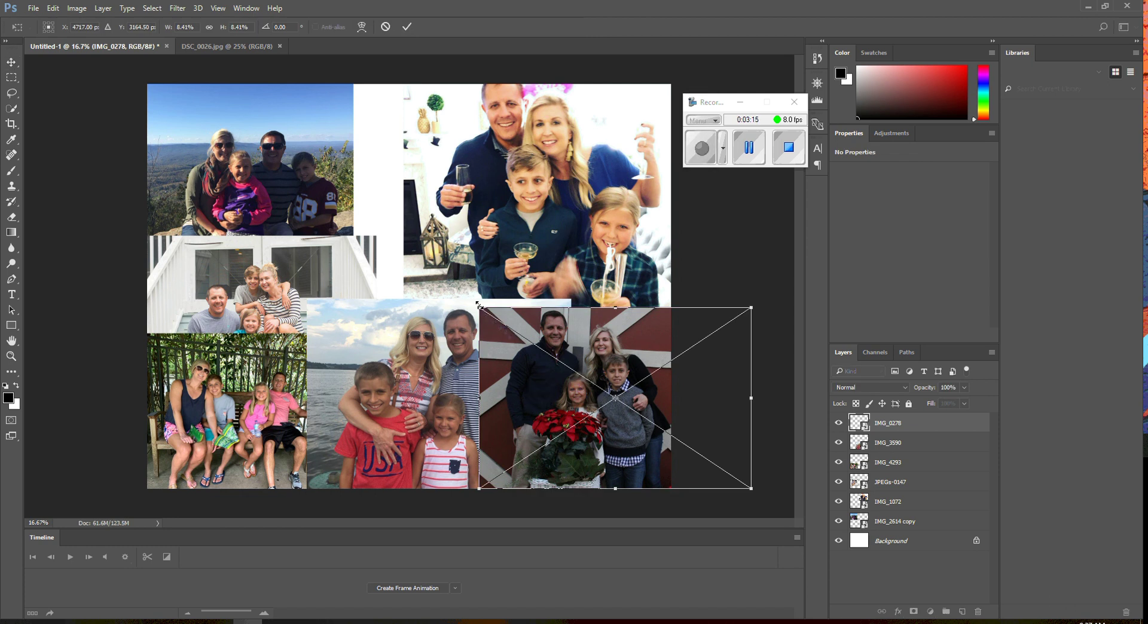
pyautogui.moveTo(477, 306); pyautogui.dragTo(522, 350)
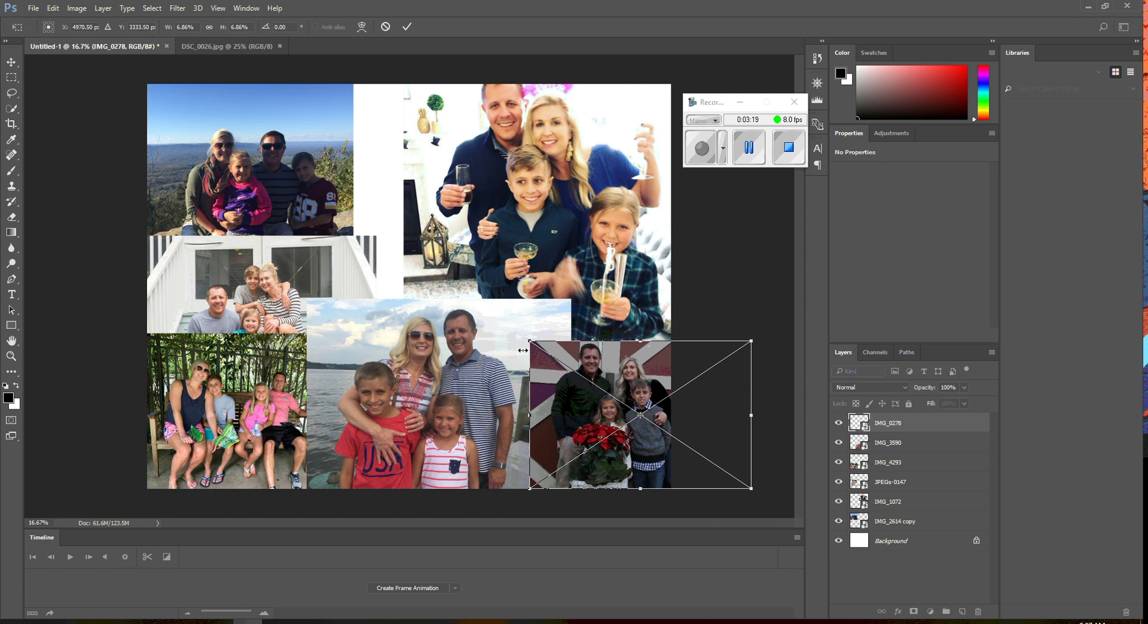
pyautogui.press('Return')
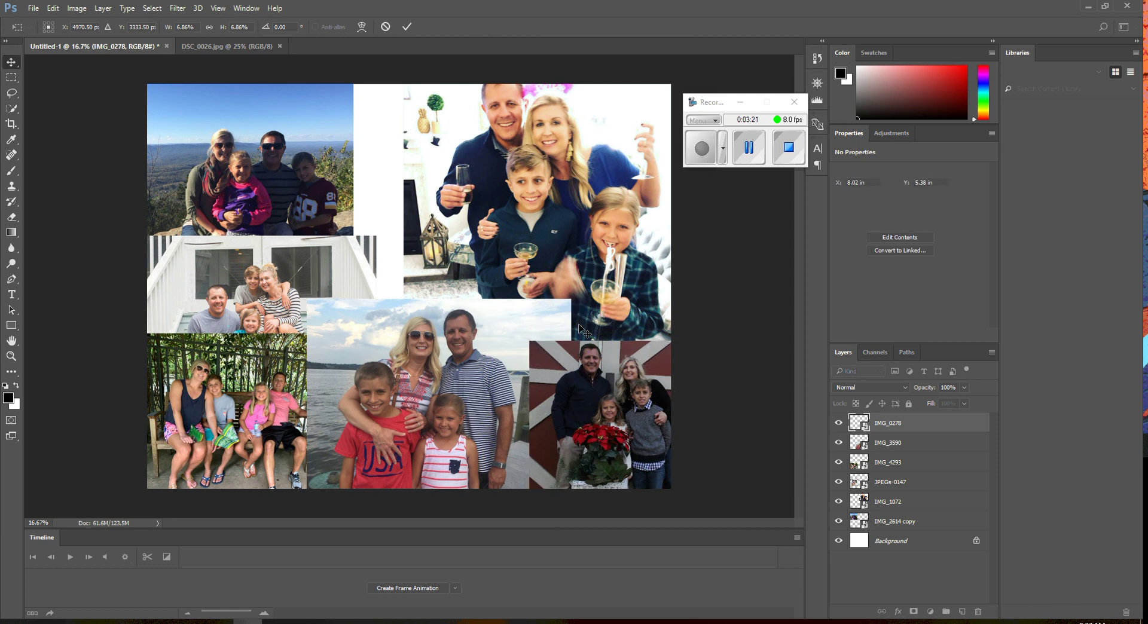
pyautogui.click(293, 278)
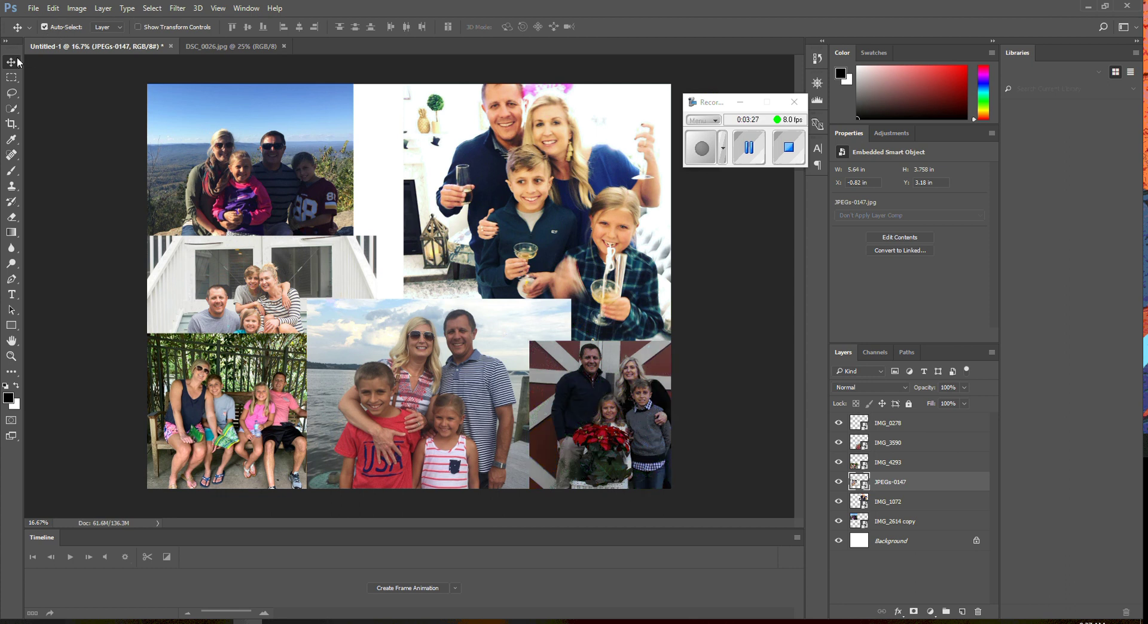
# Move JPEGs-0147 beneath the mountain photo at Y 2.81 in and re-enable Auto-Select
pyautogui.click(246, 186)
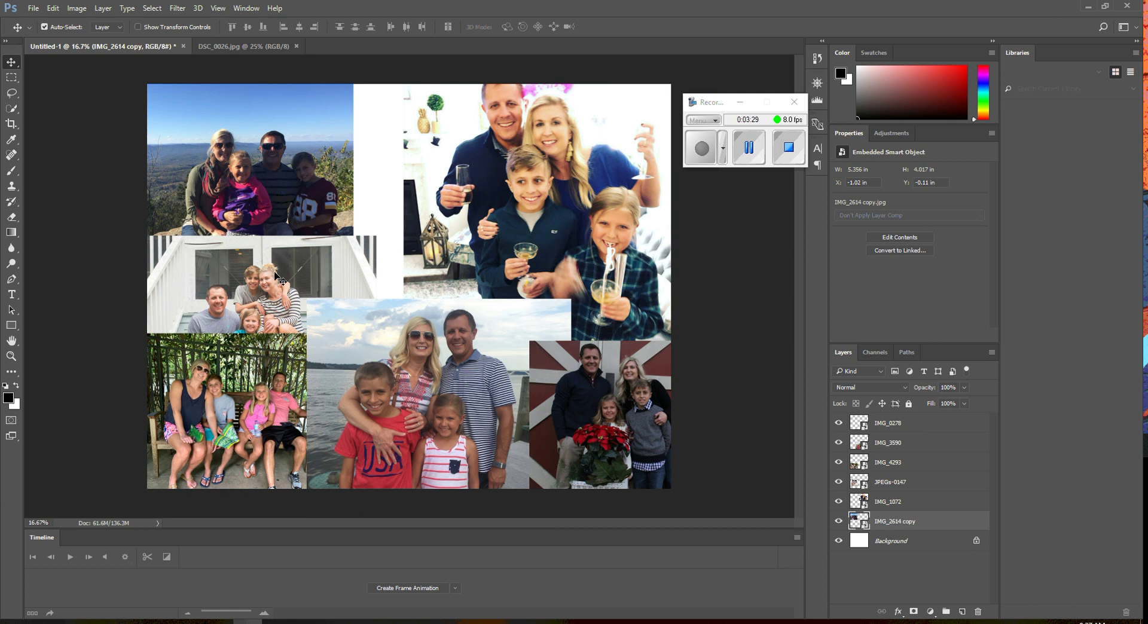
pyautogui.moveTo(275, 276)
pyautogui.mouseDown()
pyautogui.moveTo(289, 268)
pyautogui.moveTo(270, 263)
pyautogui.mouseUp()
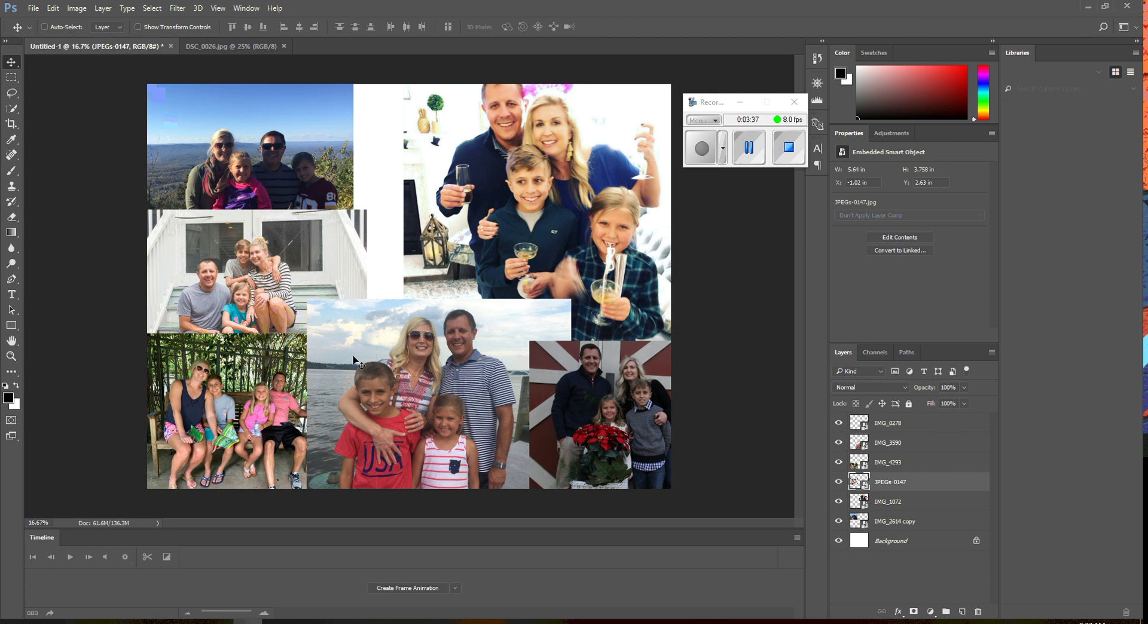
pyautogui.moveTo(250, 167); pyautogui.dragTo(252, 172)
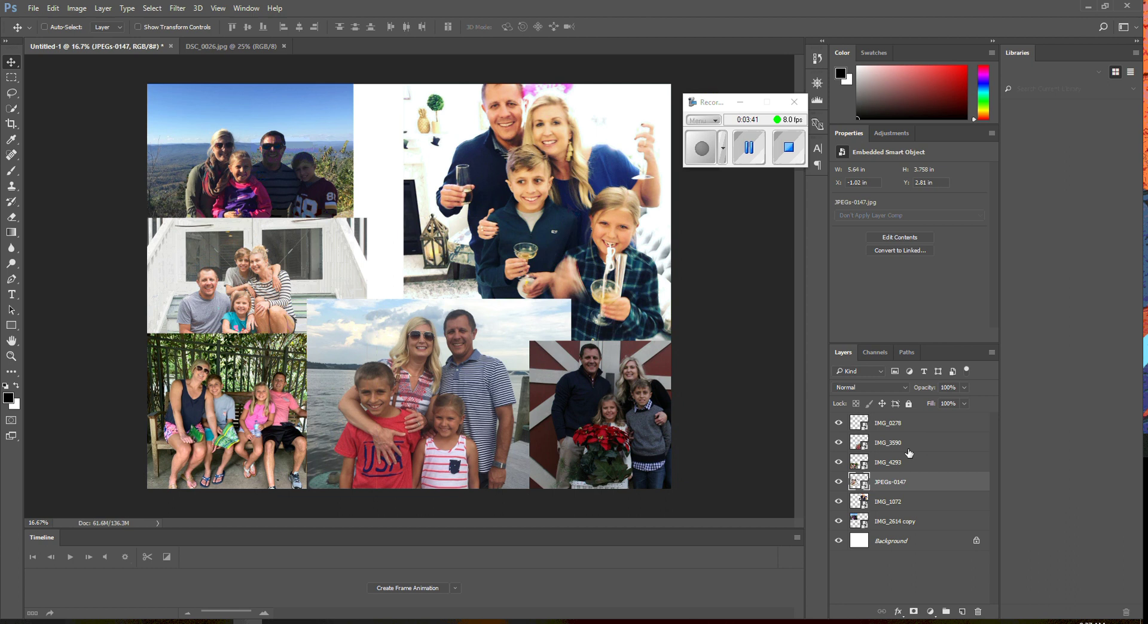
pyautogui.click(925, 528)
pyautogui.moveTo(242, 135); pyautogui.dragTo(243, 136)
pyautogui.click(44, 27)
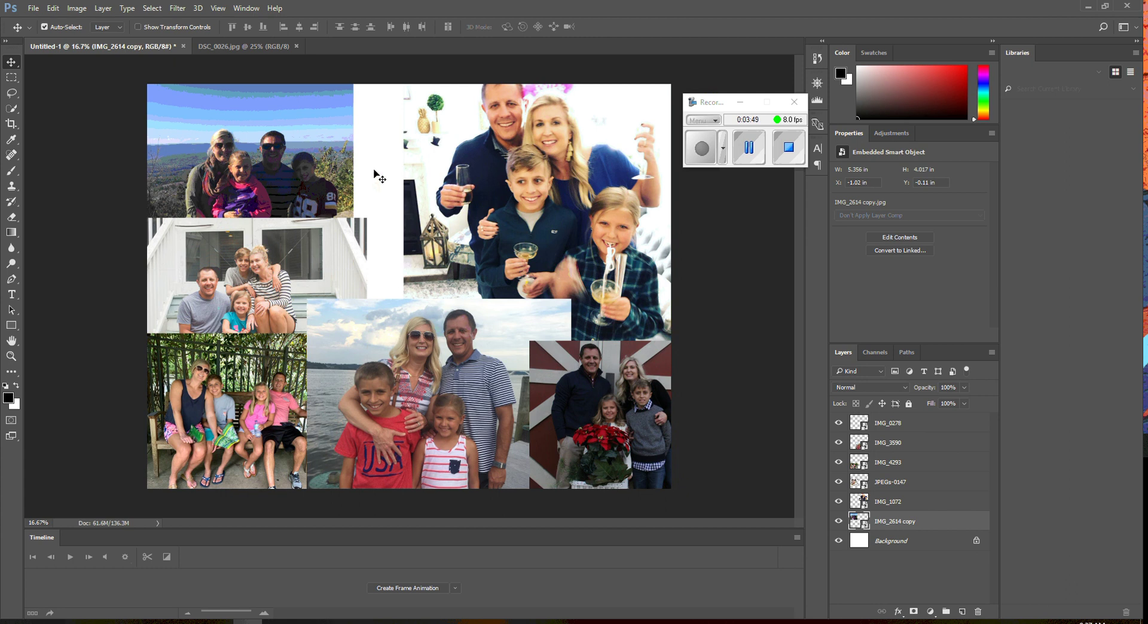
pyautogui.click(513, 201)
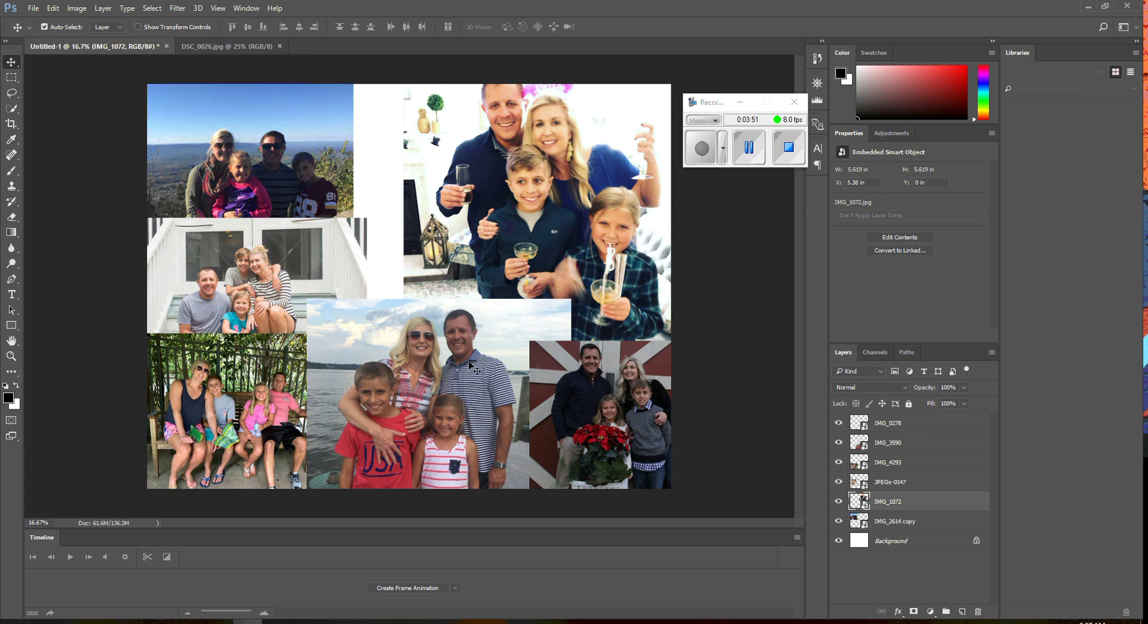